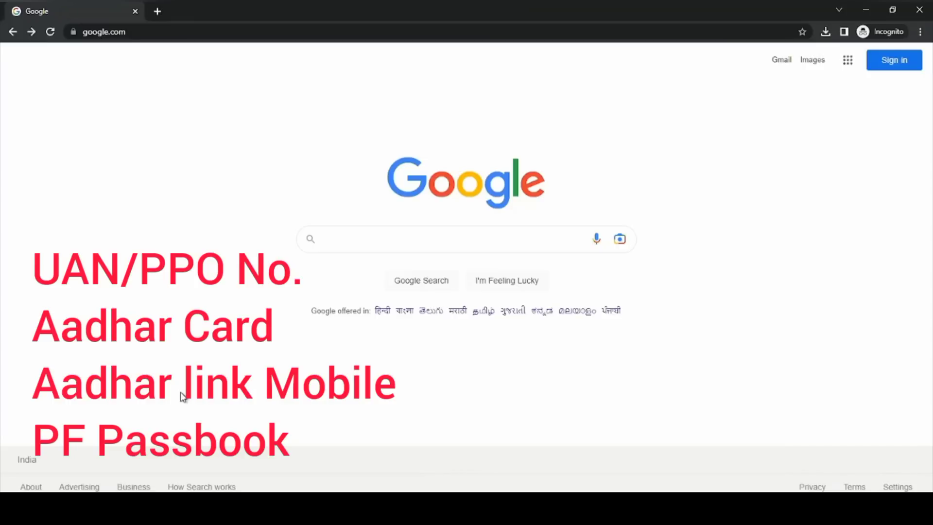
Search Google for 'epfo', open the official EPFO website and go to Services > For Employees.
click(365, 236)
text(epfo)
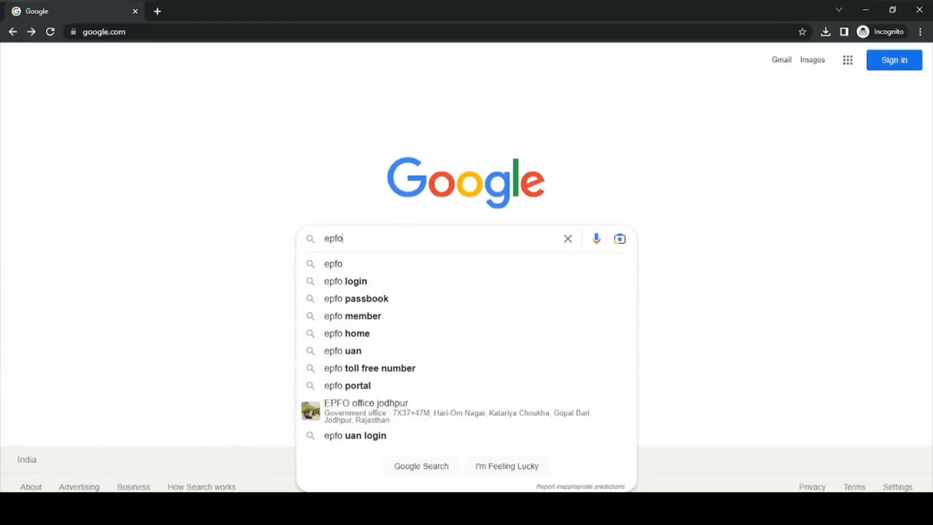
key(Return)
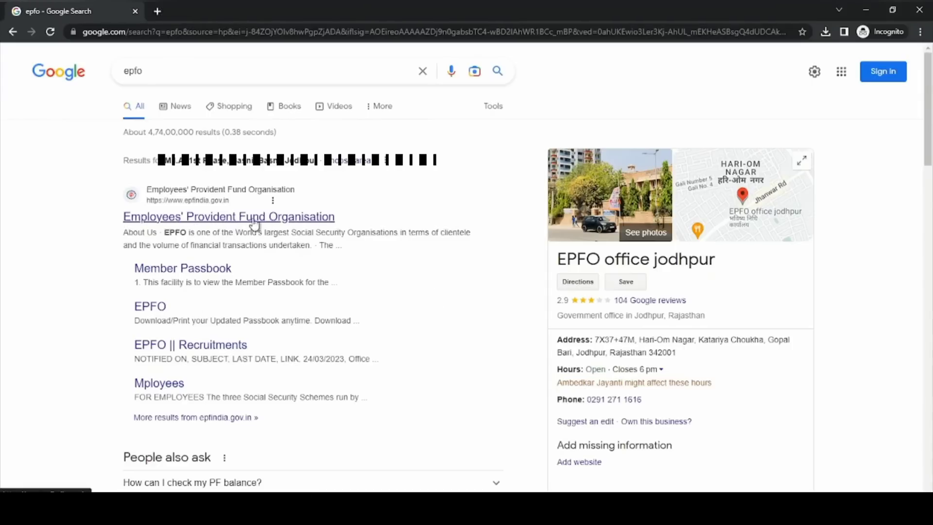
click(230, 220)
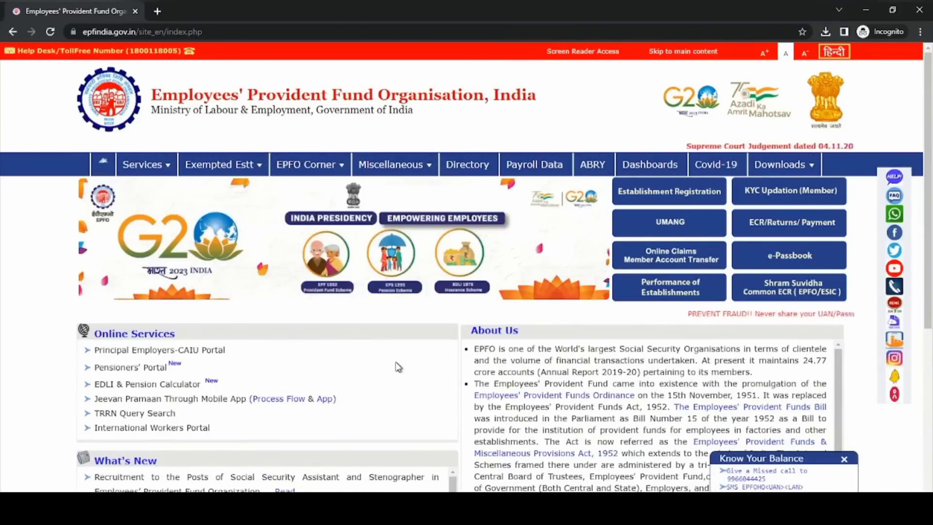
mouse_move(135, 174)
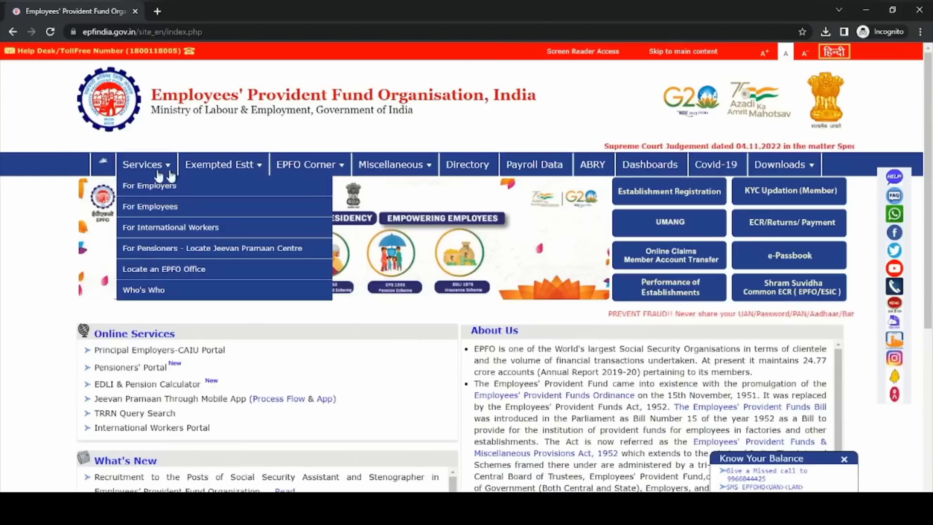
click(159, 210)
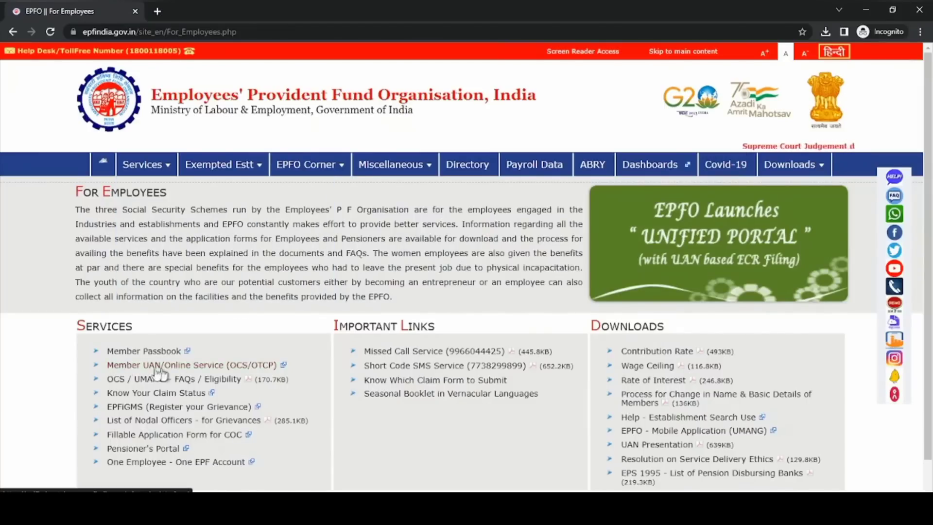
Open the Member UAN/Online Service (OCS/OTCP) link to reach the Member e-SEWA sign-in page.
click(189, 370)
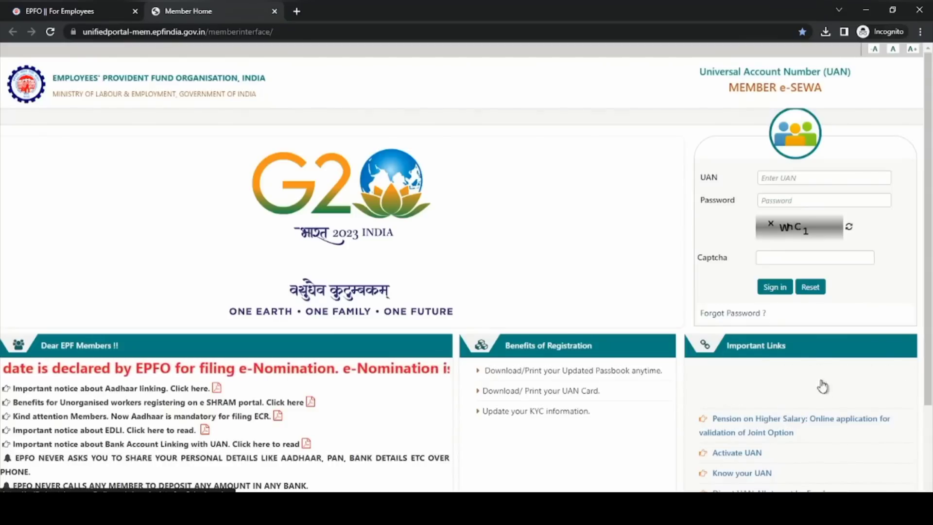
Open 'Pension on Higher Salary: Online application for validation of Joint Option' and start the joint-option form.
click(796, 387)
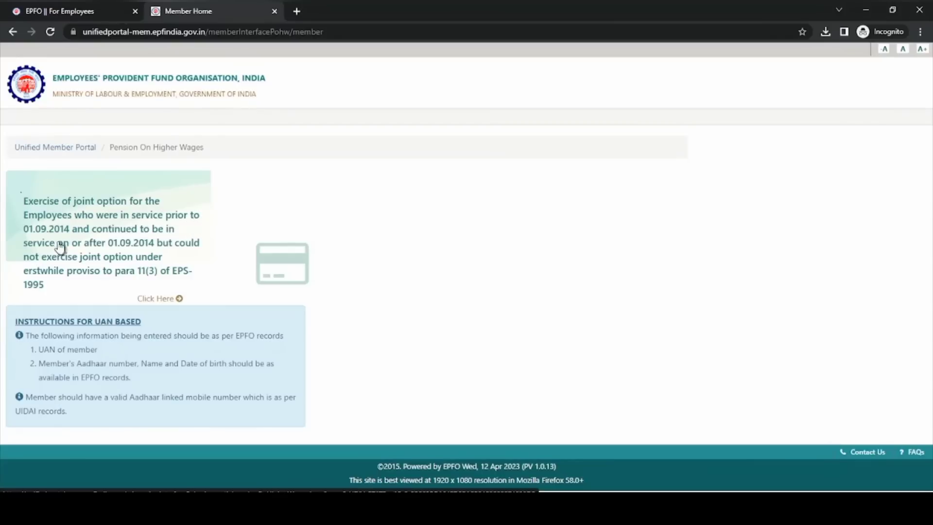
click(103, 241)
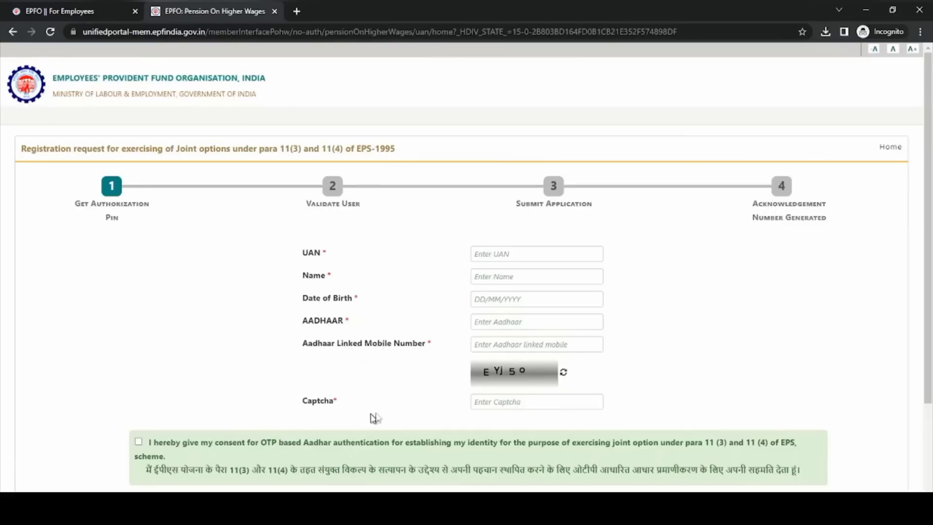
Enter the member's UAN and name.
click(475, 254)
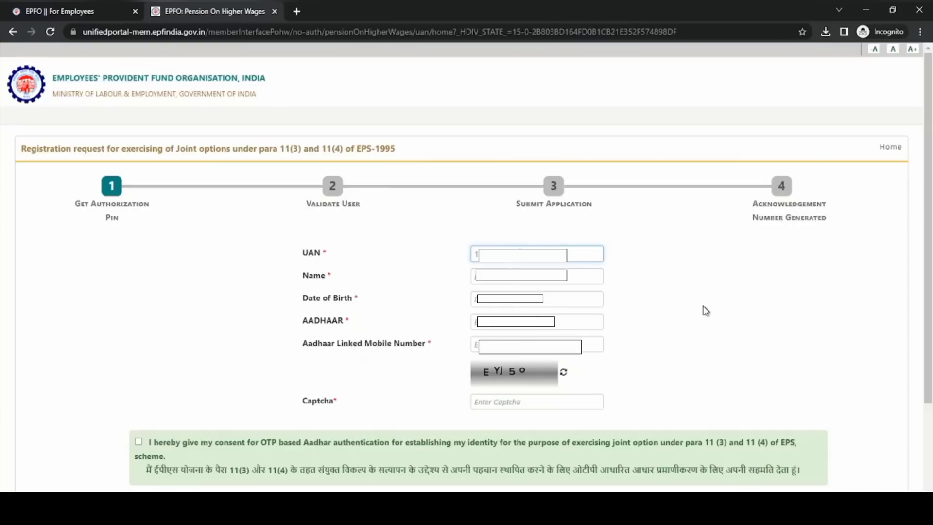
key(Tab)
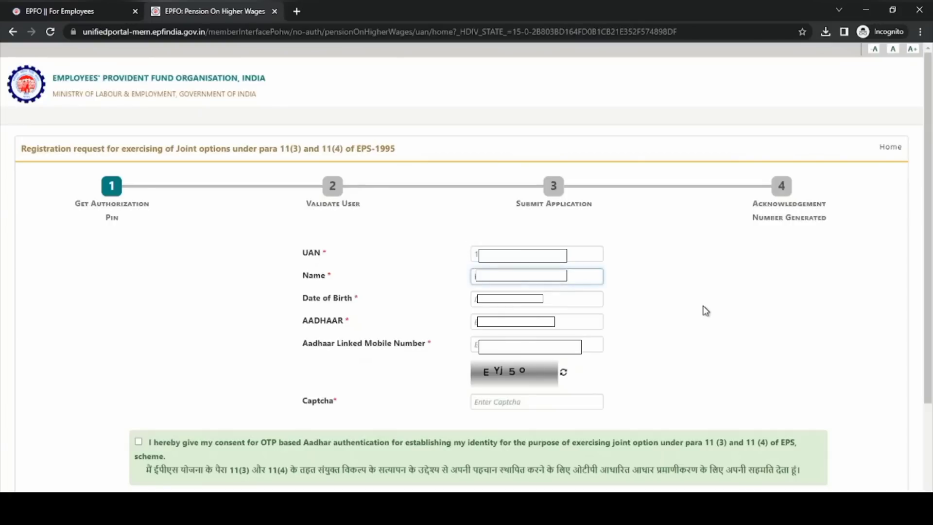
key(Tab)
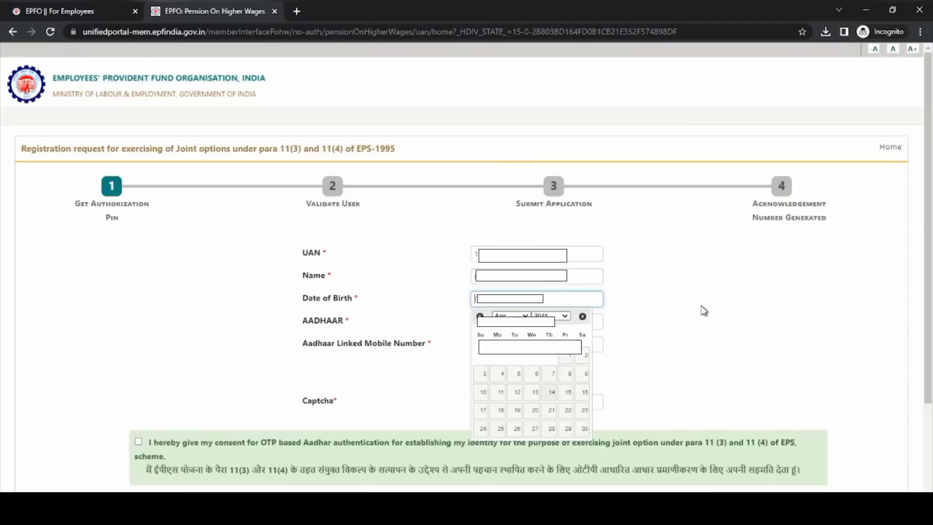
Pick the member's year, month and day of birth in the date picker.
click(562, 319)
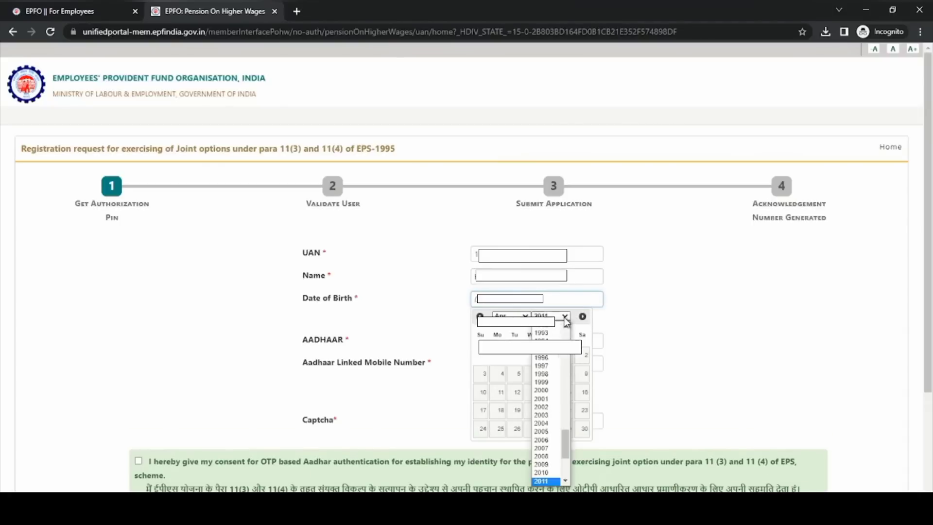
scroll(558, 379, up, 10)
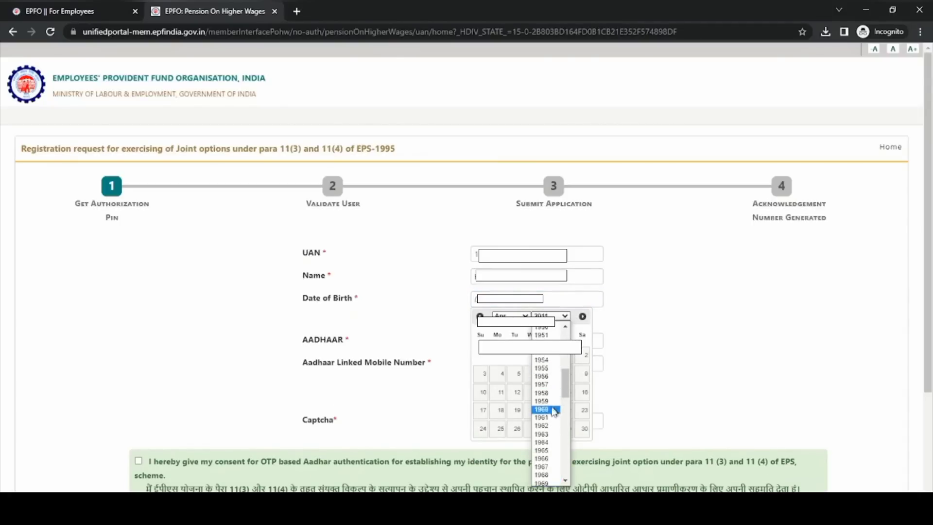
click(551, 459)
click(510, 316)
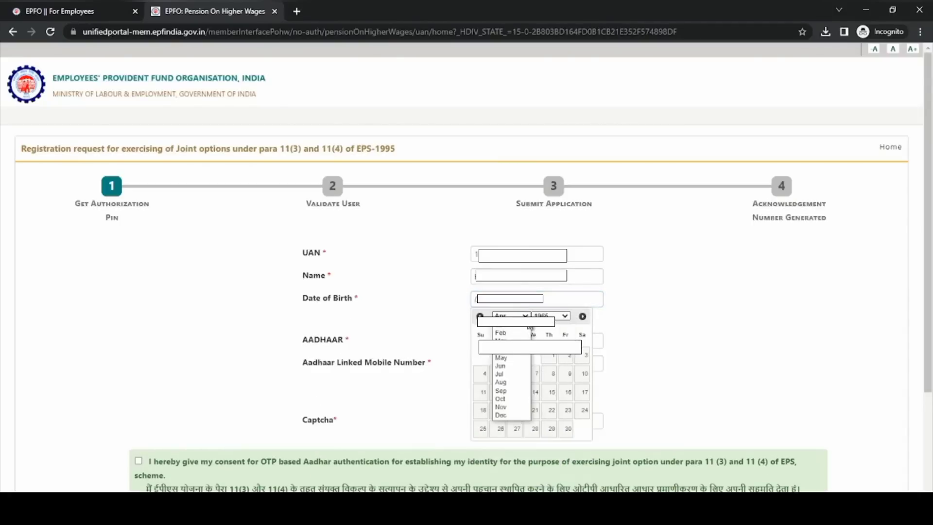
click(502, 326)
click(568, 363)
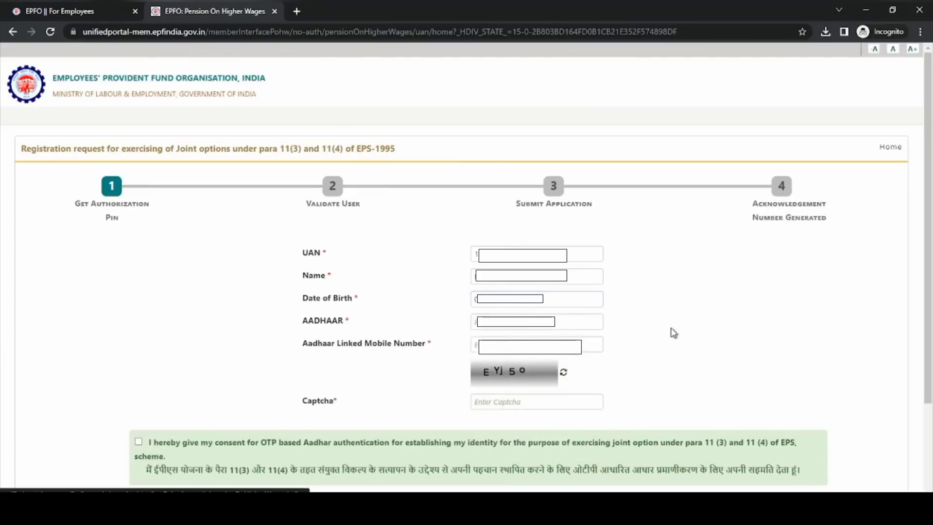
Enter the member's Aadhaar number and Aadhaar-linked mobile number.
key(Tab)
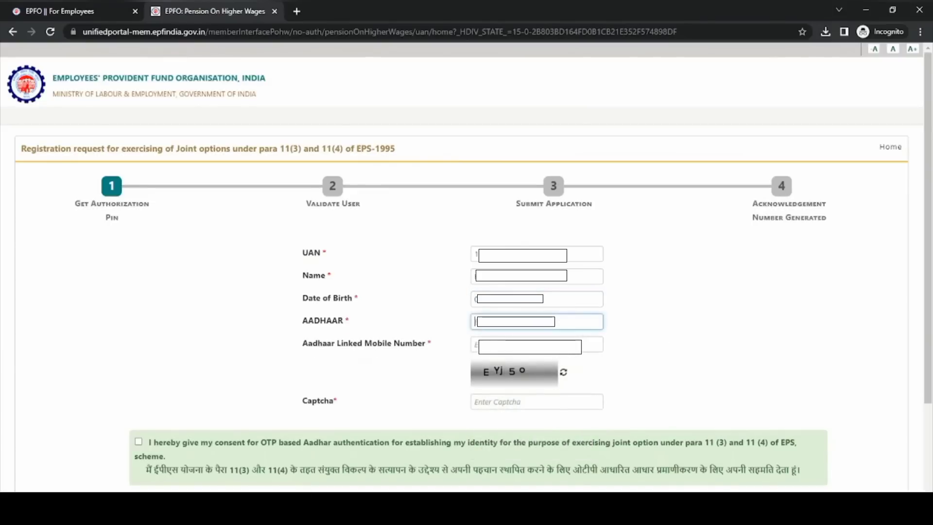
text(2)
click(529, 345)
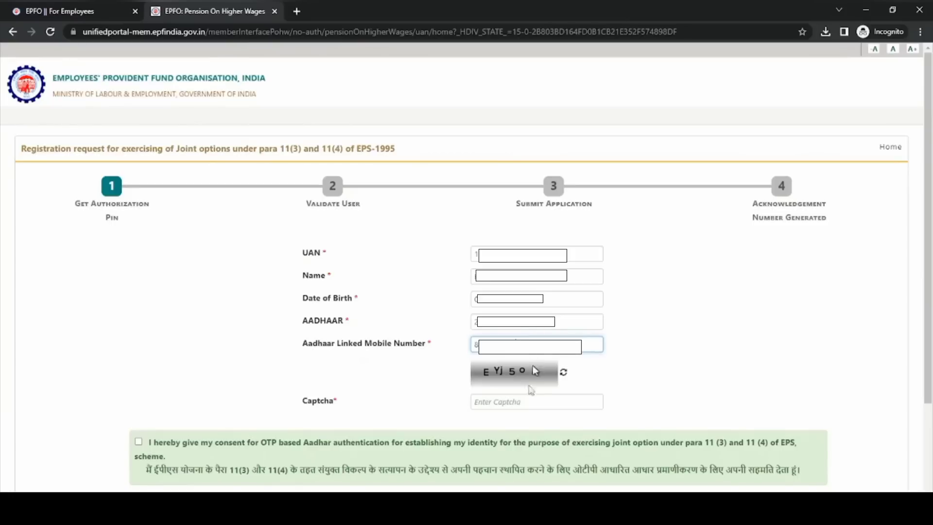
Enter the captcha text, tick the Aadhaar OTP consent box and request the authorization OTP.
click(515, 402)
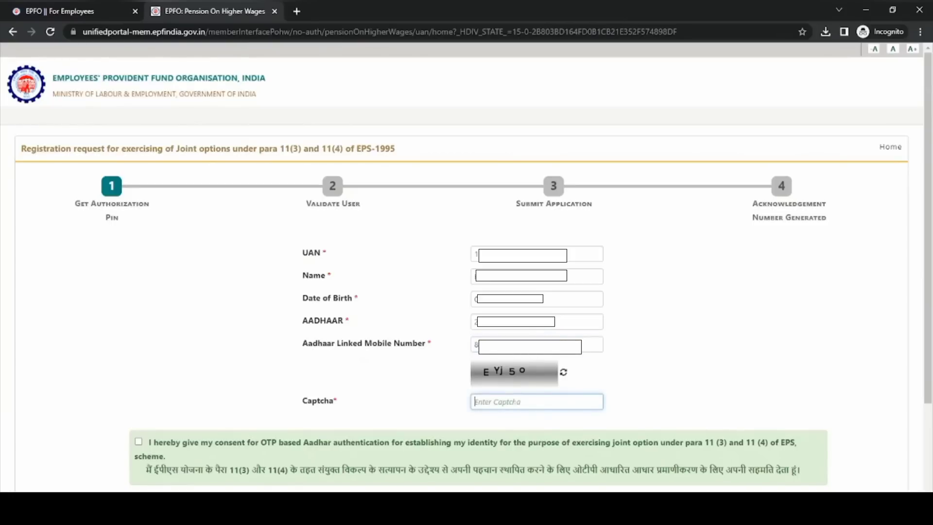
text(EYj5o)
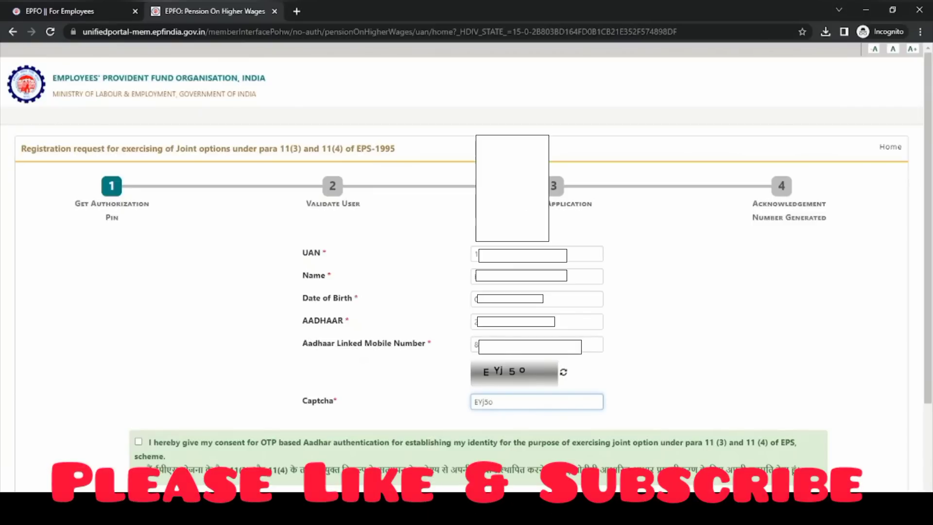
scroll(415, 384, down, 2)
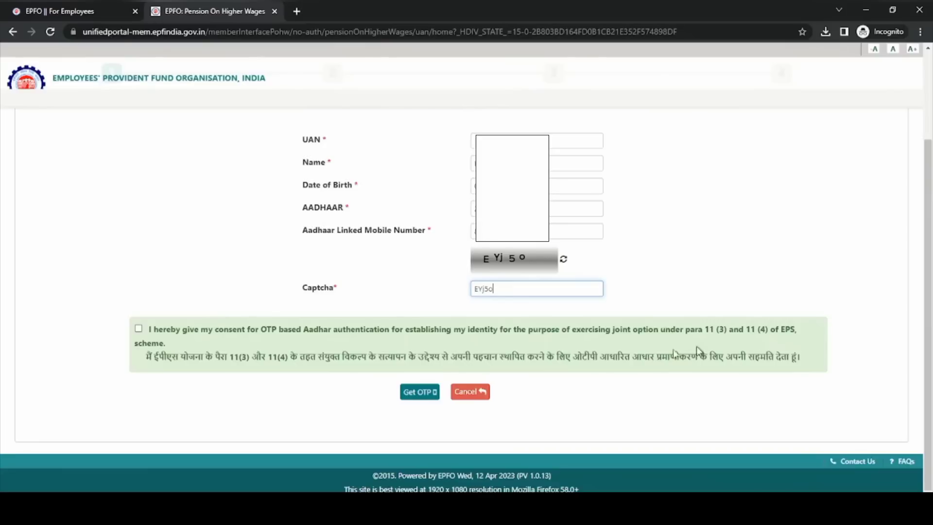
click(139, 332)
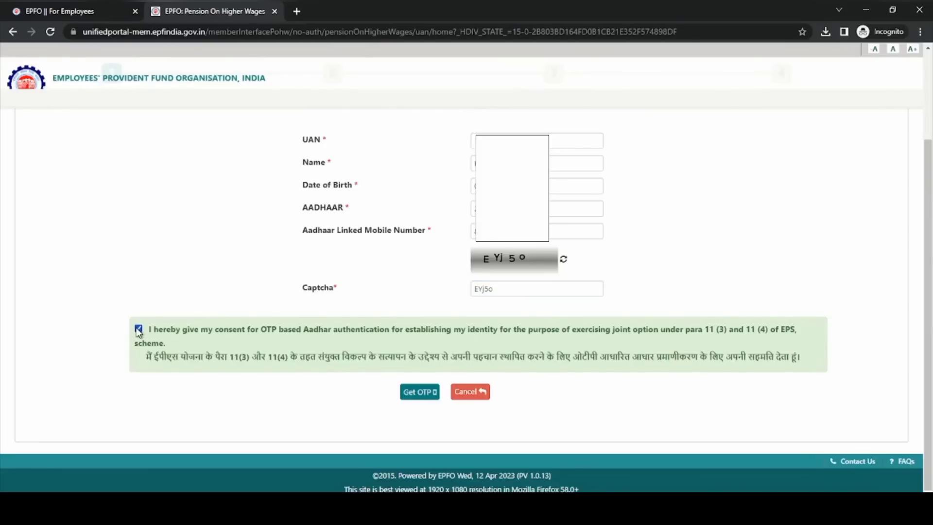
click(419, 394)
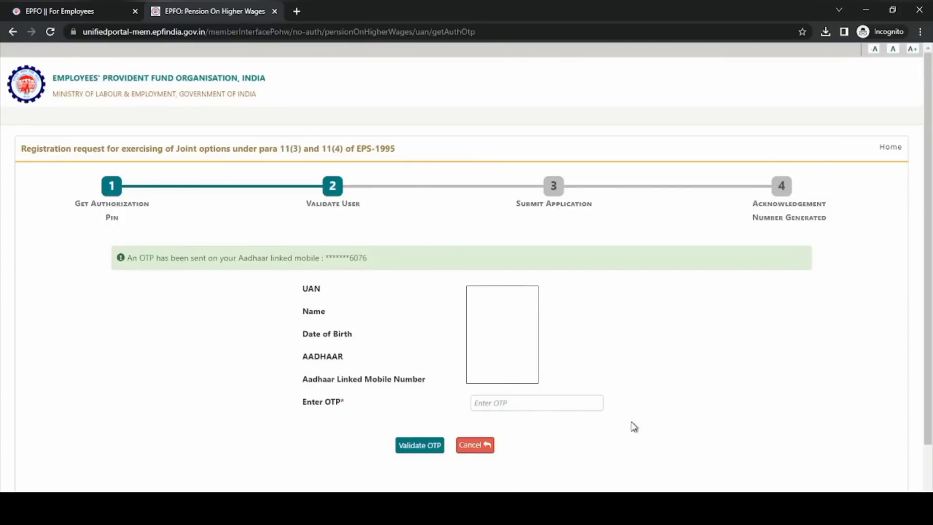
Validate the OTP received on the Aadhaar-linked mobile to reach step 3, Submit Application.
click(420, 445)
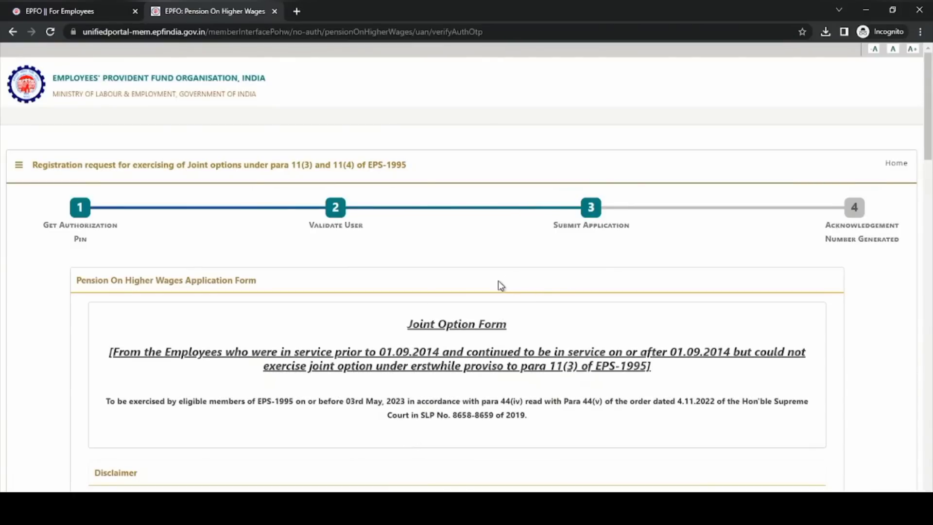
scroll(498, 281, down, 1)
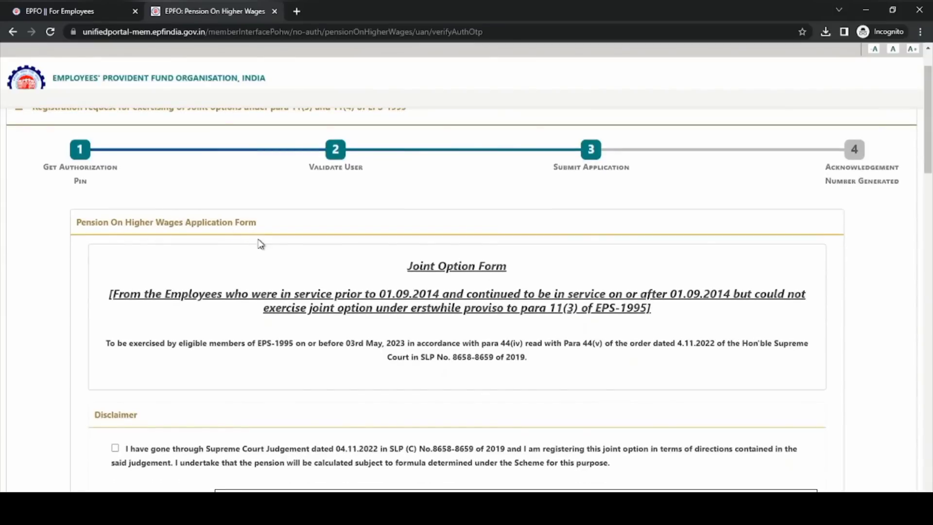
scroll(260, 239, down, 1)
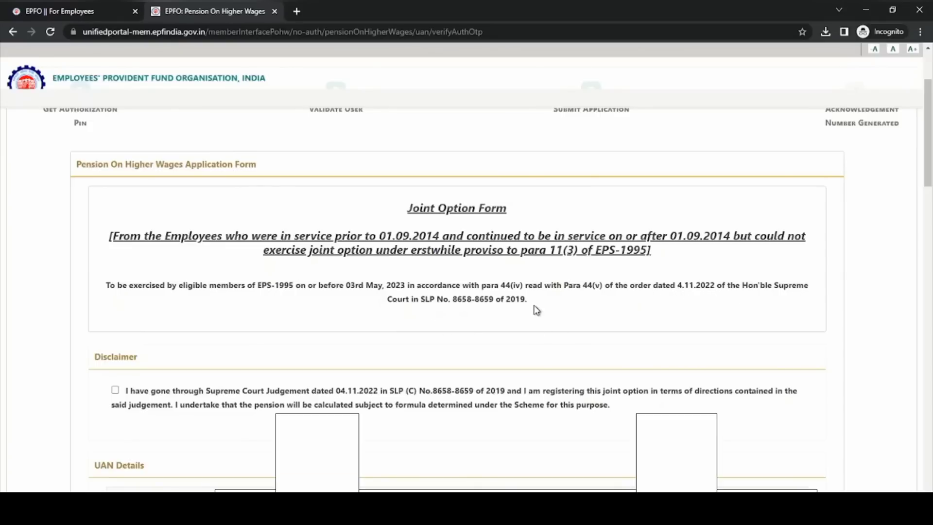
scroll(538, 308, down, 1)
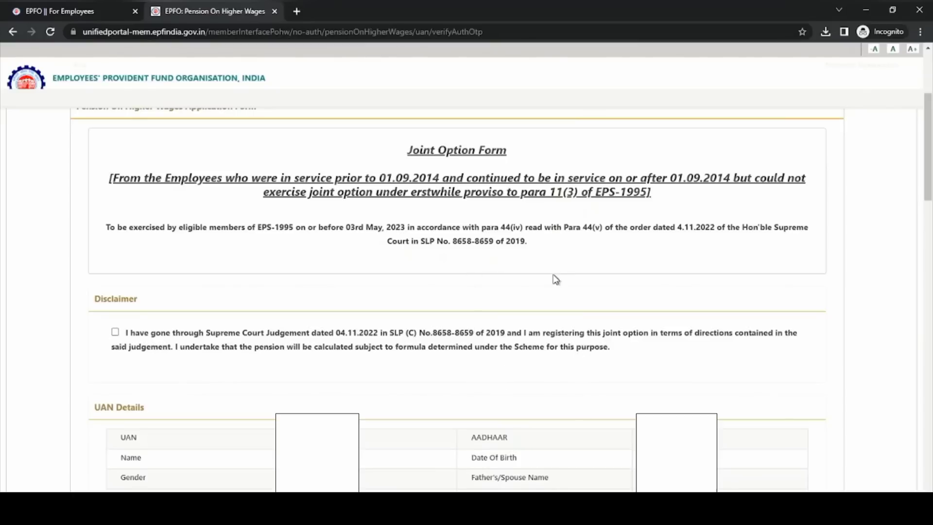
scroll(369, 298, down, 5)
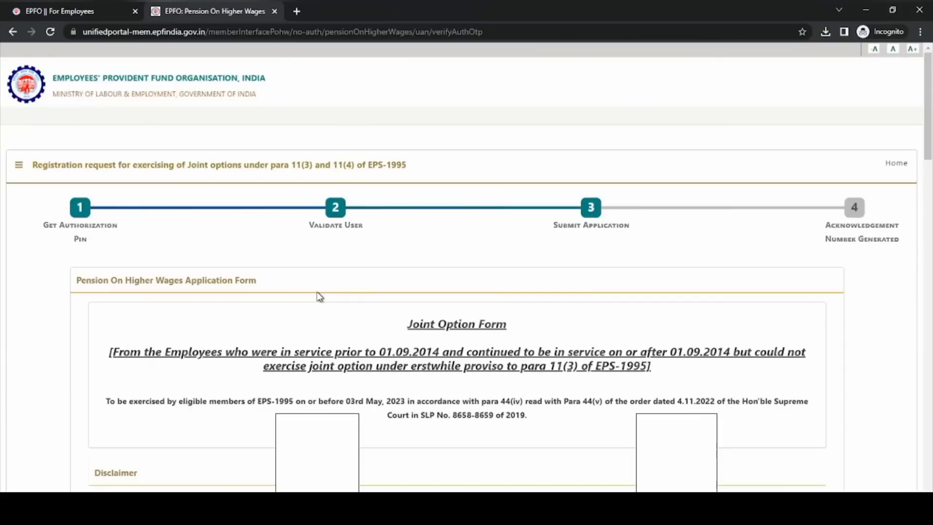
scroll(318, 296, down, 5)
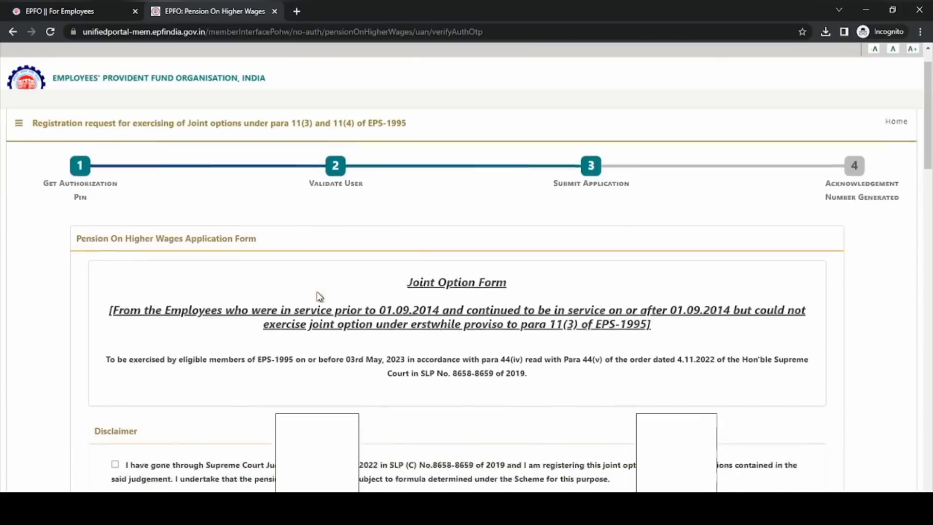
Tick the Supreme Court judgement disclaimer and scroll down to the Service Details.
click(115, 333)
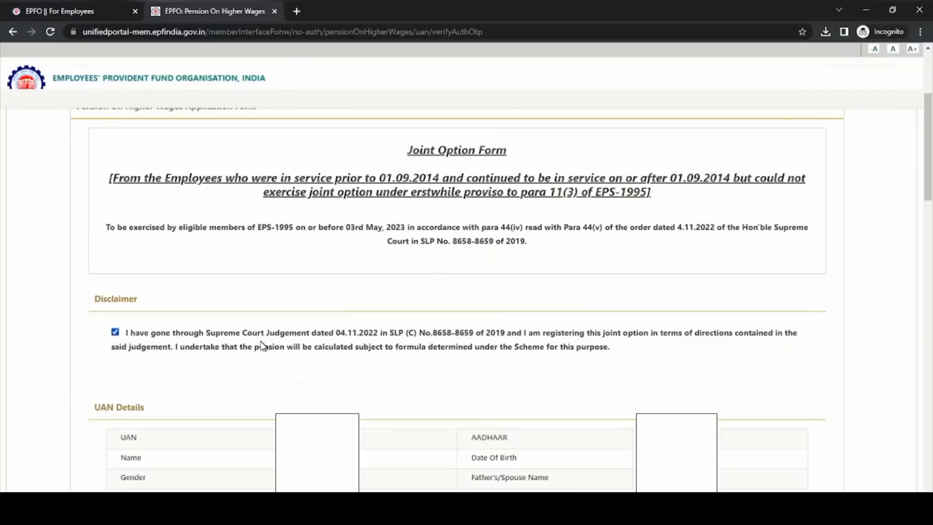
scroll(261, 345, up, 2)
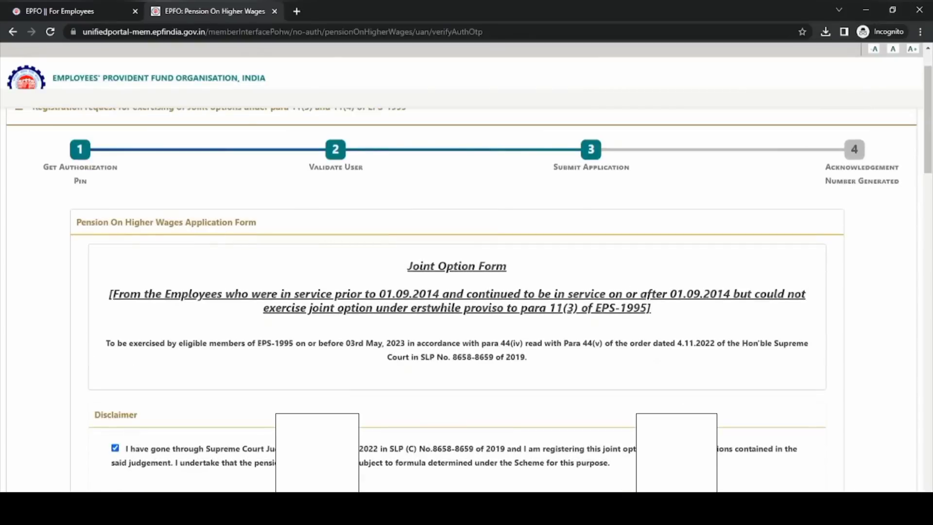
scroll(261, 345, down, 4)
scroll(260, 345, down, 4)
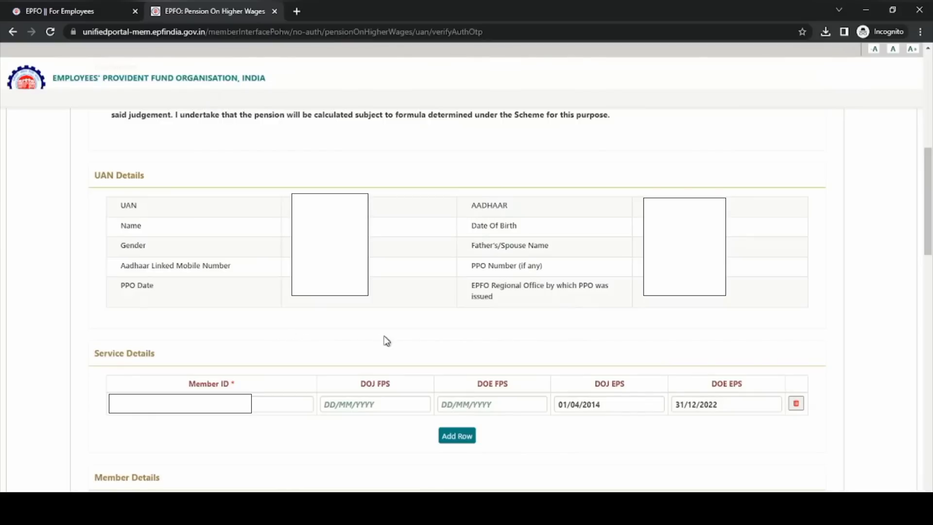
scroll(391, 340, down, 2)
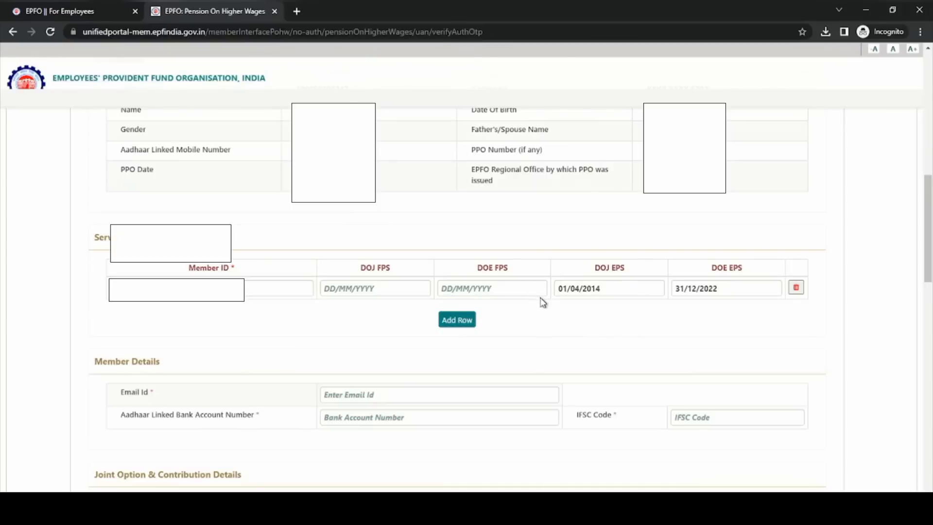
Enter the member's e-mail ID, bank account number and IFSC code in the form.
scroll(539, 307, down, 2)
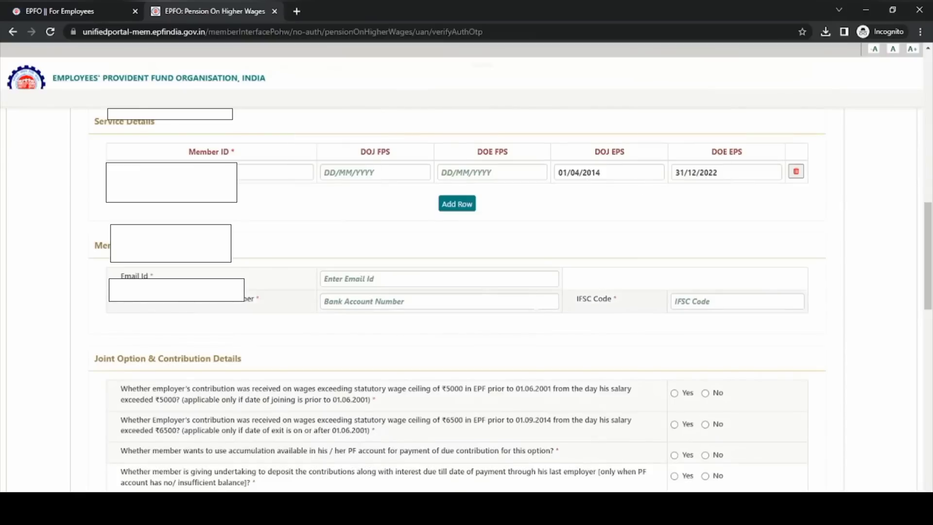
scroll(360, 217, down, 1)
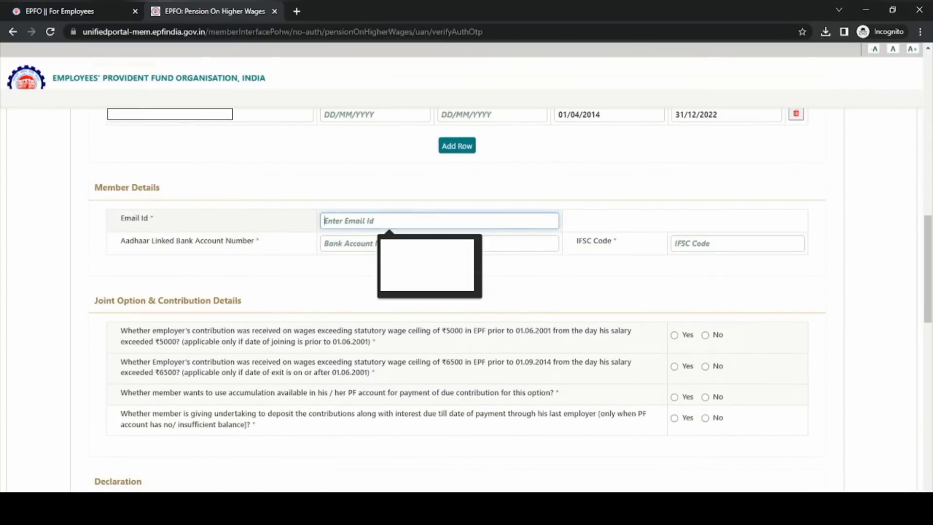
text(SHAL)
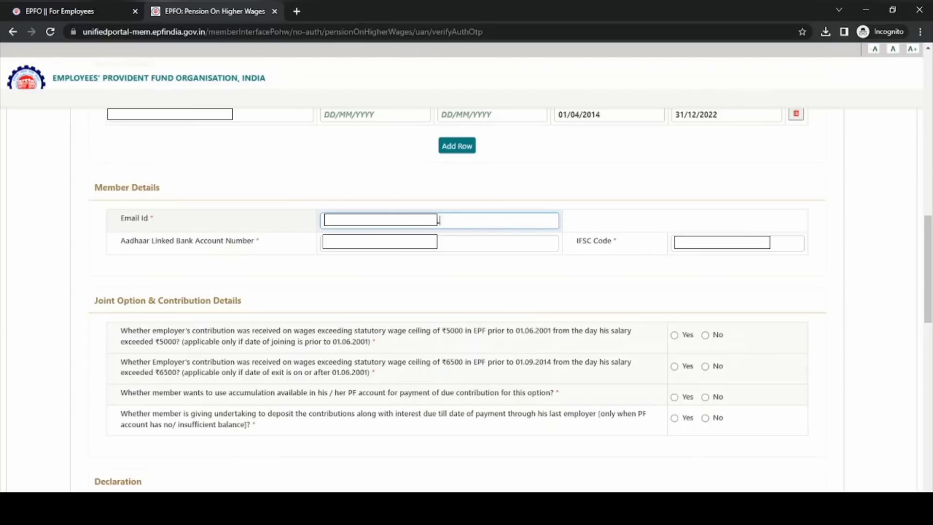
text(.com)
key(Tab)
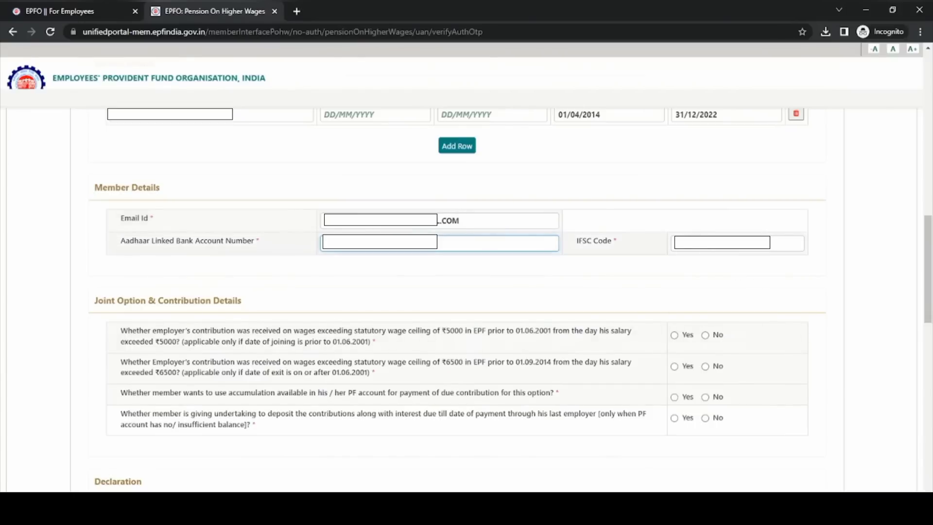
click(722, 242)
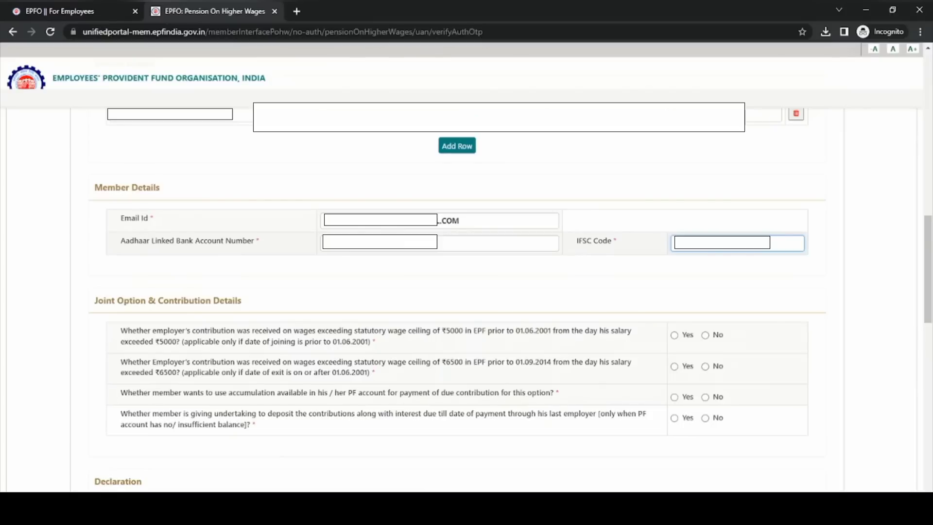
click(661, 283)
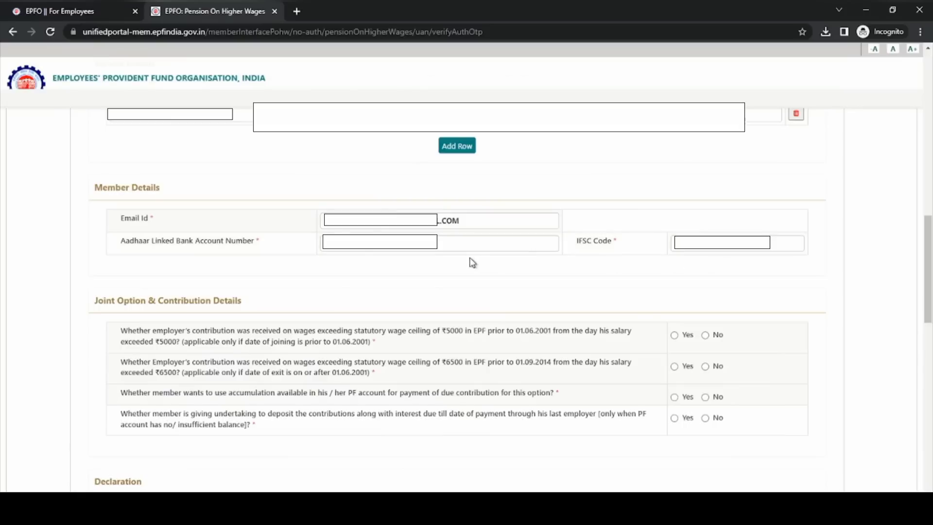
scroll(470, 262, down, 1)
scroll(470, 262, down, 4)
Set the ₹5000 wage-ceiling contribution answer to Yes instead of No.
scroll(471, 262, up, 2)
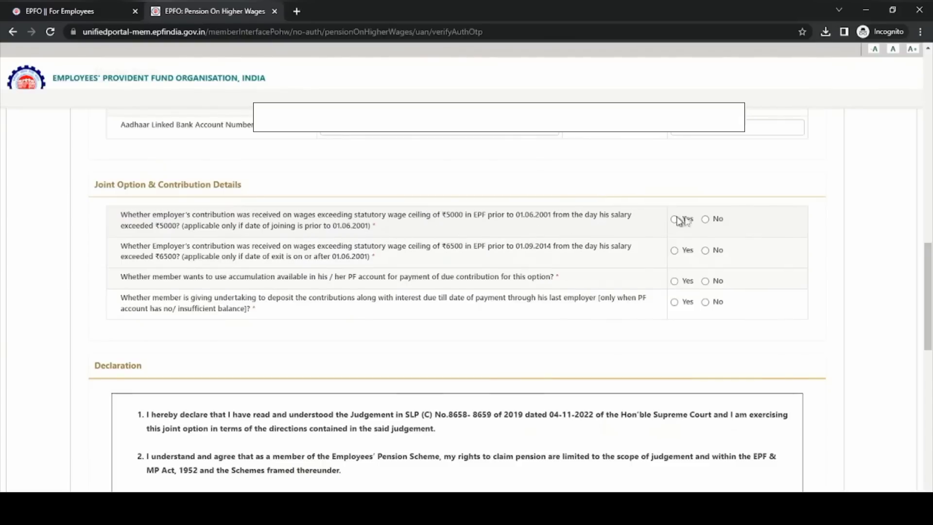
click(705, 220)
click(674, 219)
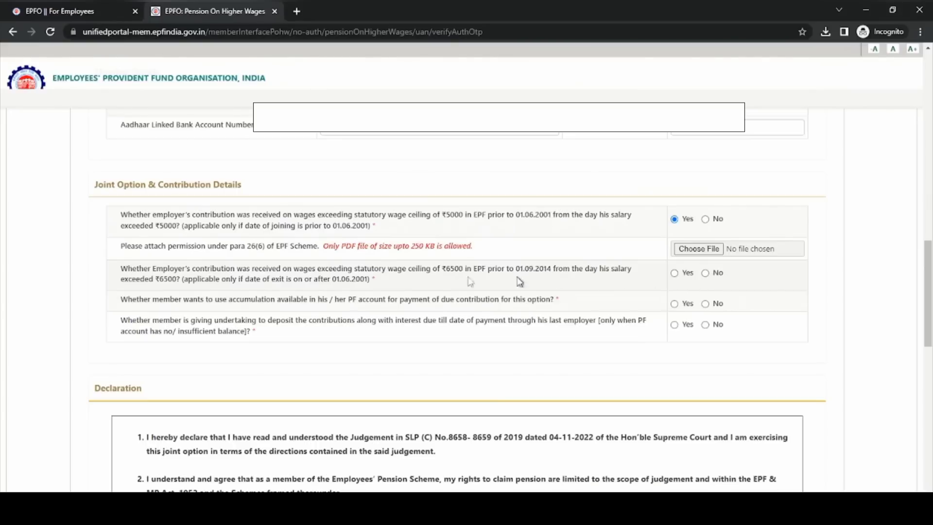
Answer Yes to the ₹6500-ceiling and PF-accumulation questions, and No to the deposit undertaking.
click(675, 274)
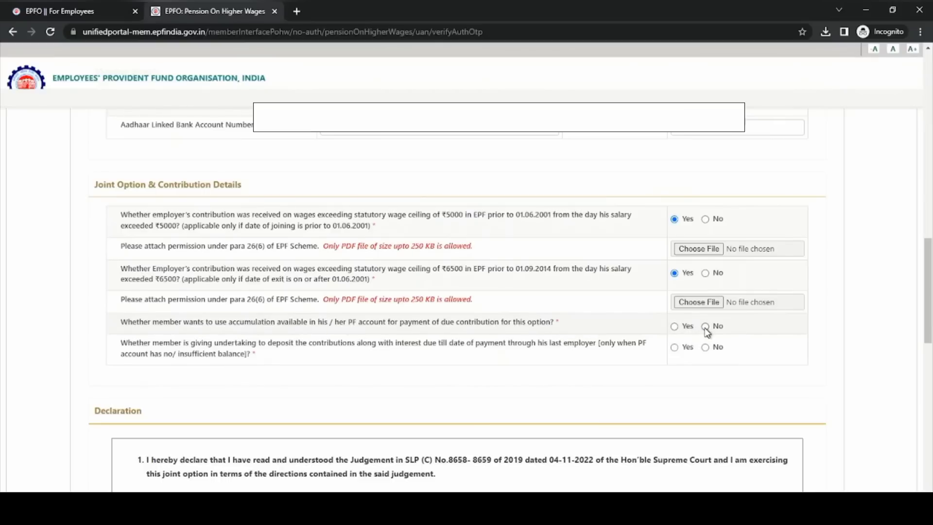
click(675, 326)
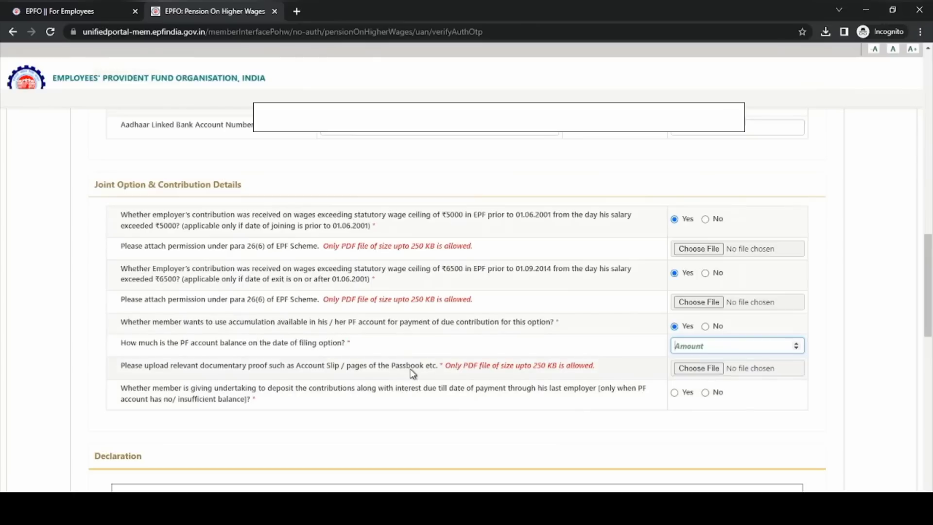
click(705, 392)
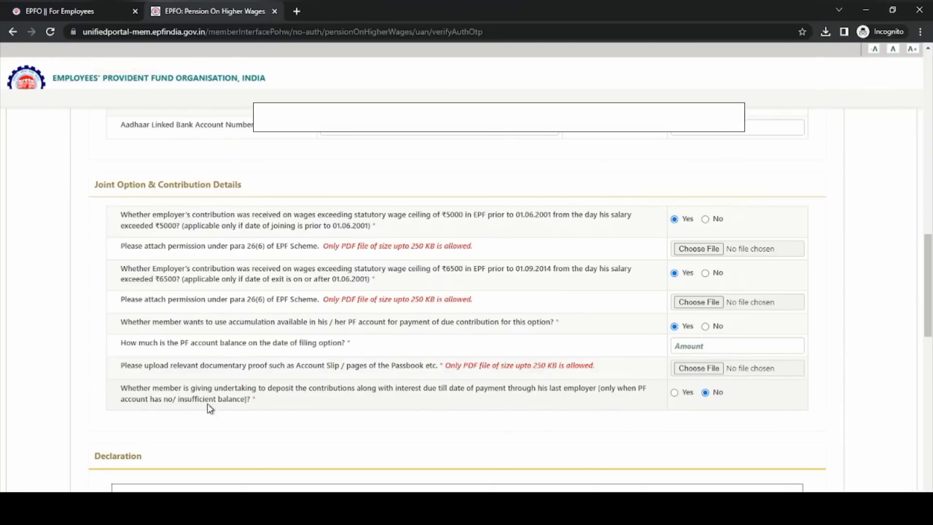
Answer Yes to the deposit undertaking question to reveal the new documentary-proof upload row.
click(682, 396)
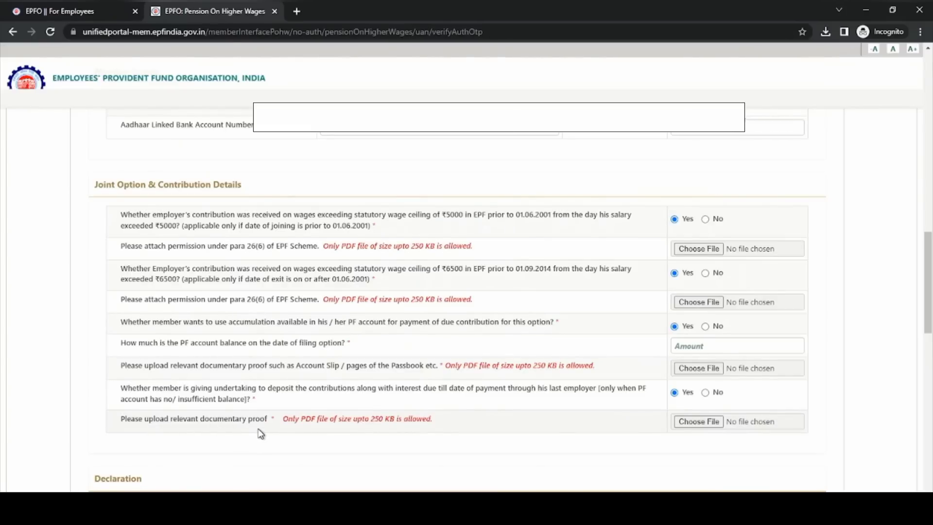
scroll(261, 434, down, 1)
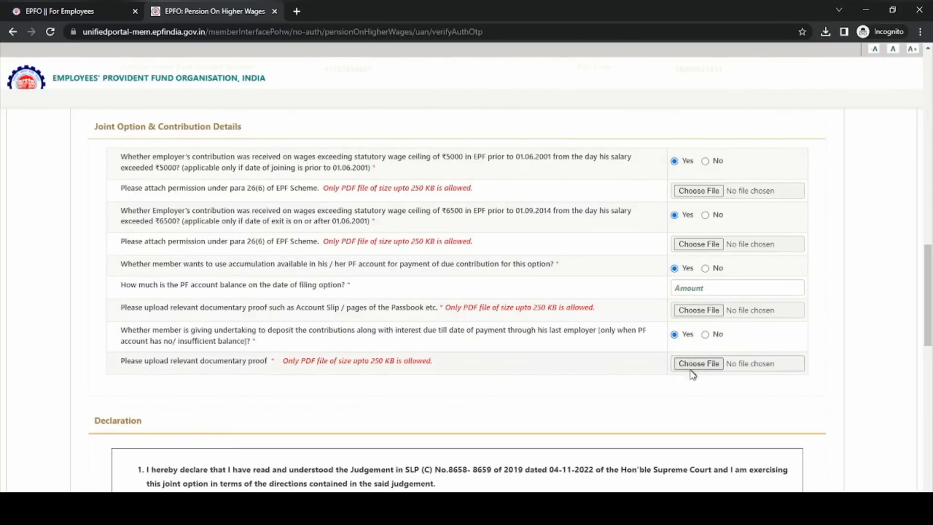
scroll(416, 376, down, 3)
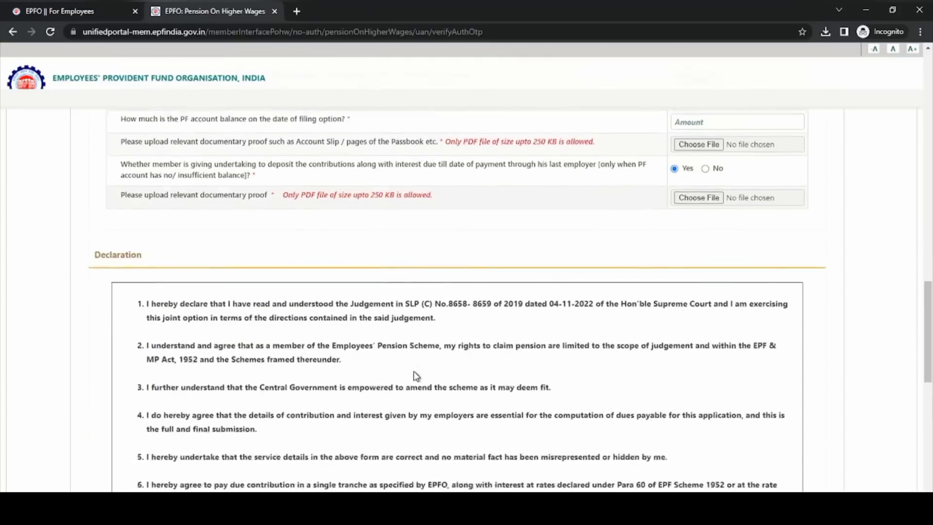
scroll(413, 371, down, 2)
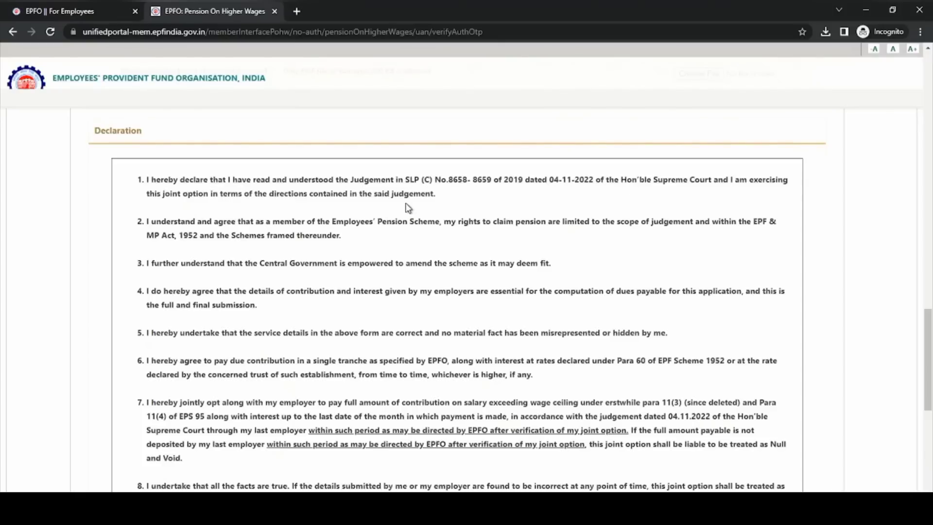
scroll(410, 210, down, 1)
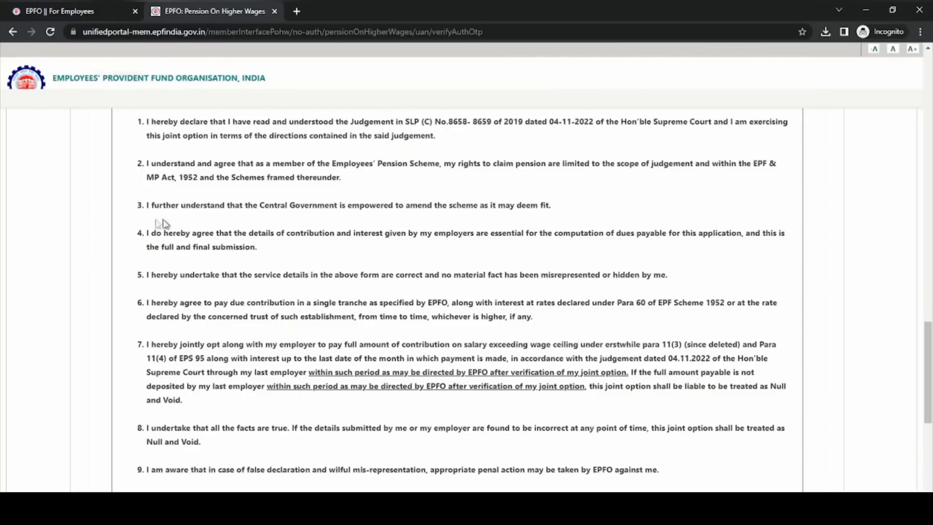
drag(147, 207, 568, 210)
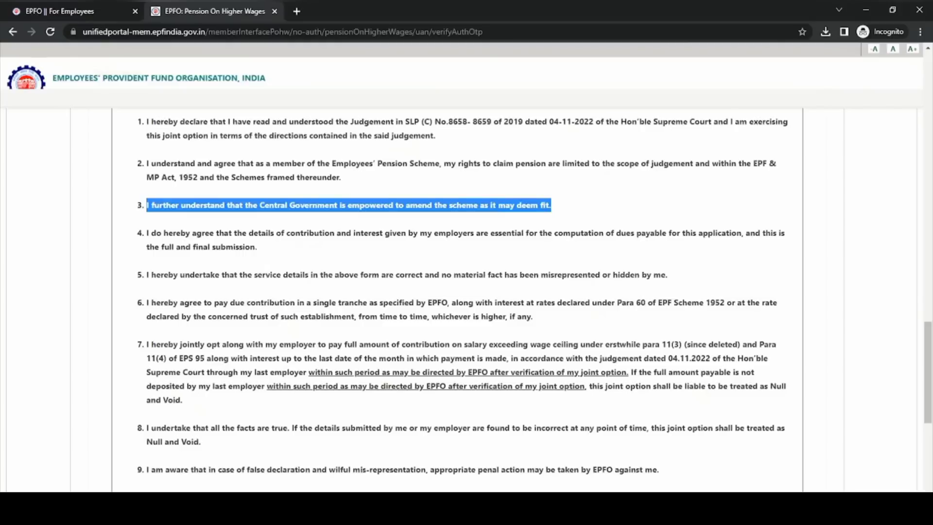
click(343, 275)
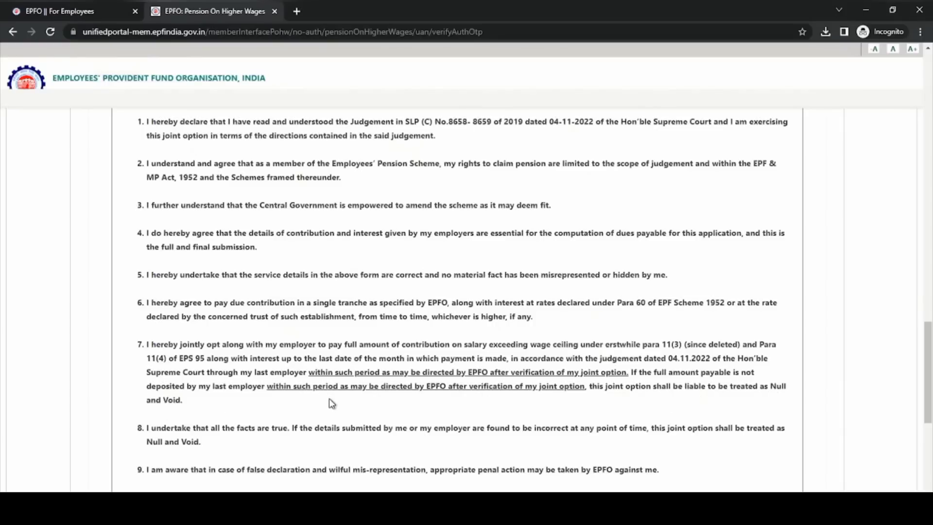
scroll(329, 389, down, 1)
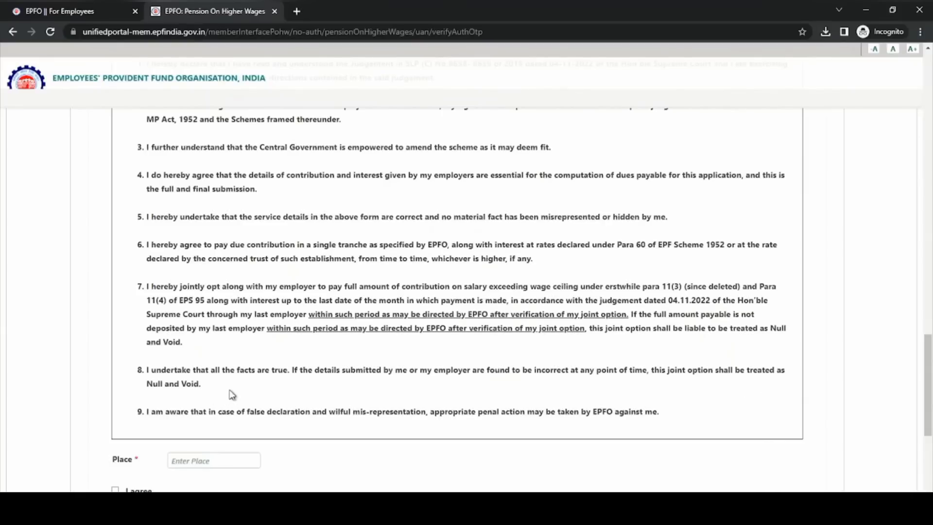
Tick the I agree declaration and set the Place to JAIPUR.
scroll(231, 395, down, 3)
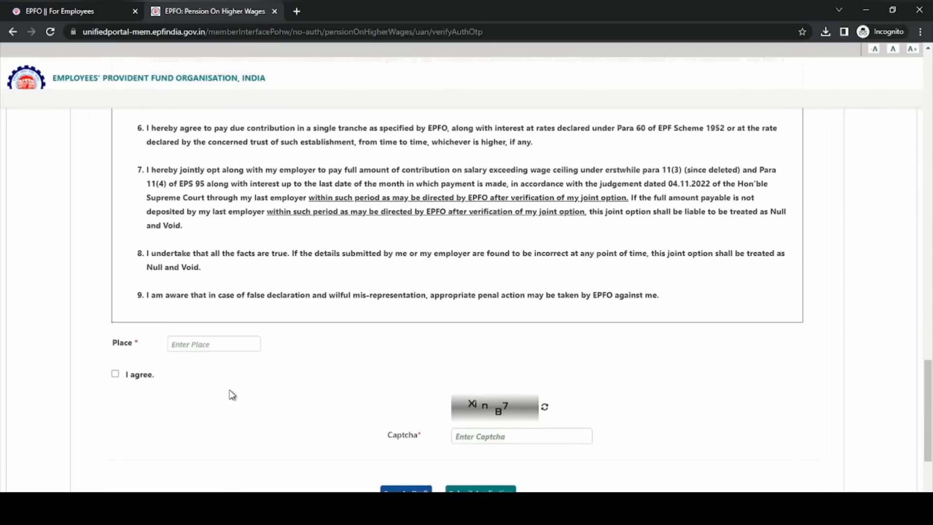
scroll(232, 394, down, 1)
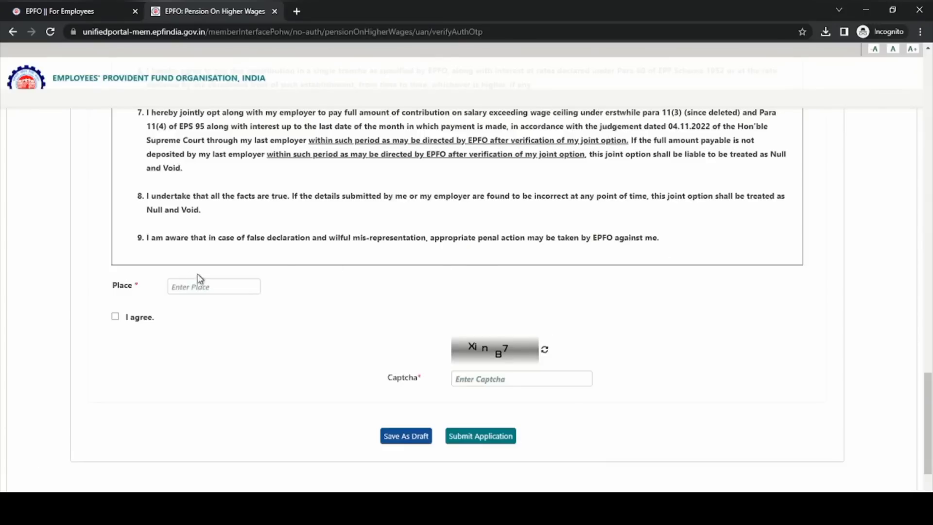
click(115, 317)
click(214, 286)
text(JAIPUR)
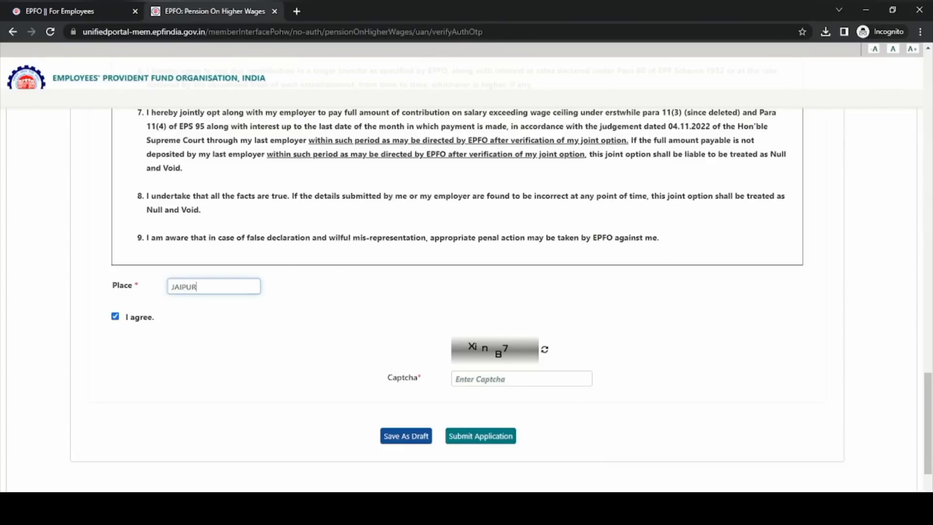
click(220, 413)
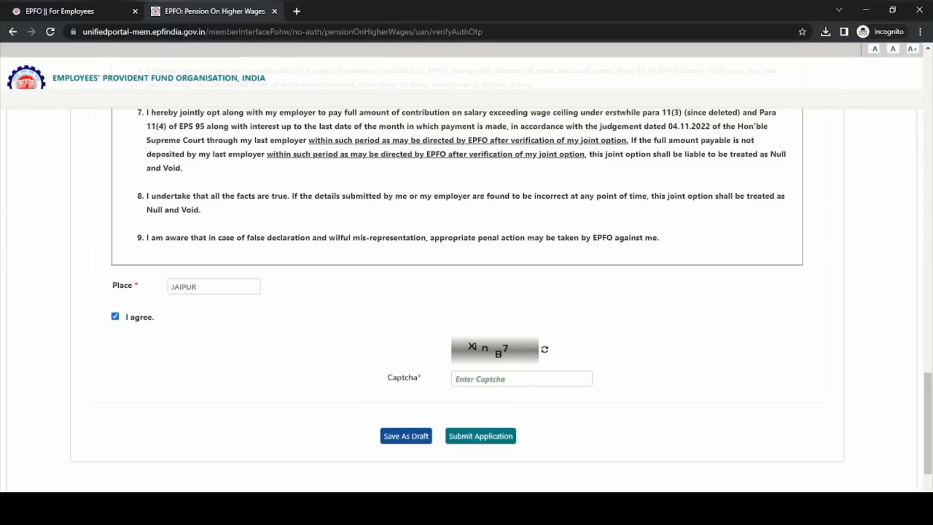
Fill in the captcha code shown on the form.
click(522, 378)
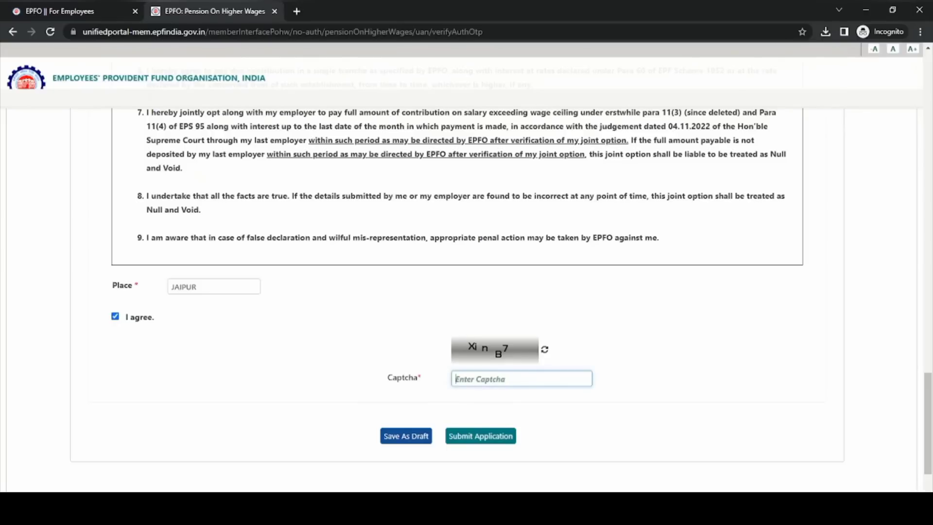
text(XinB7)
click(711, 392)
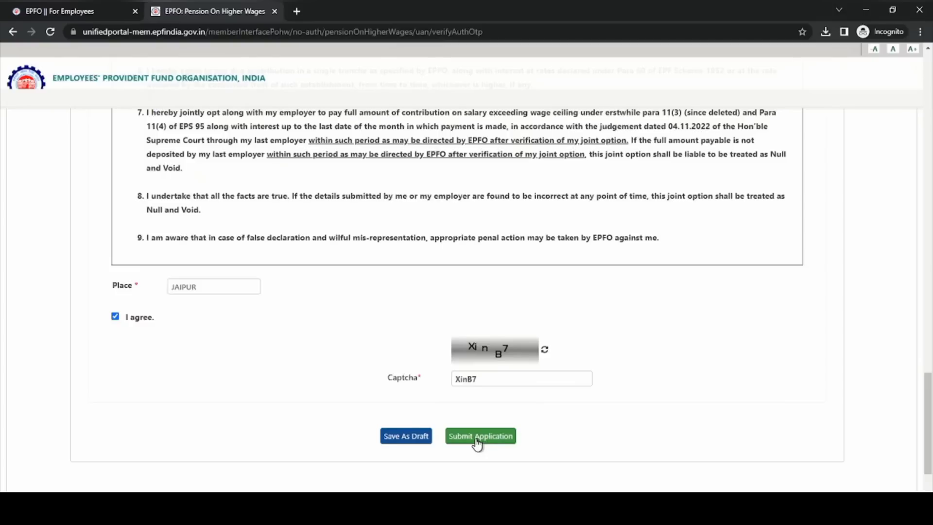
Submit the joint option application and review the acknowledgement number step.
click(512, 440)
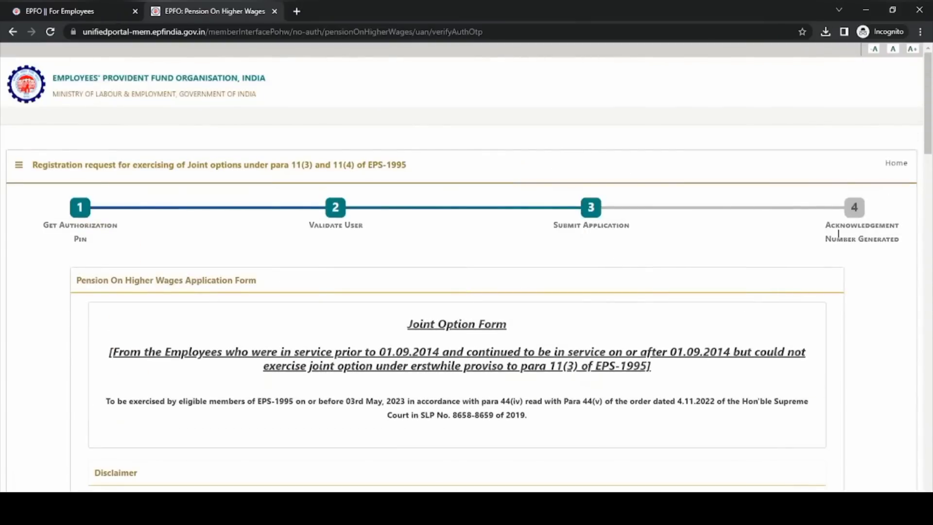
drag(825, 225, 856, 238)
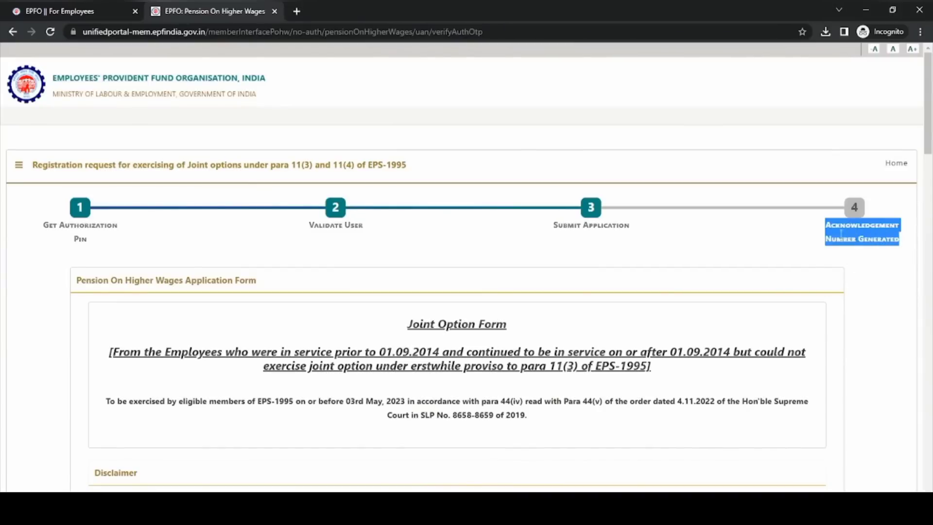
click(870, 276)
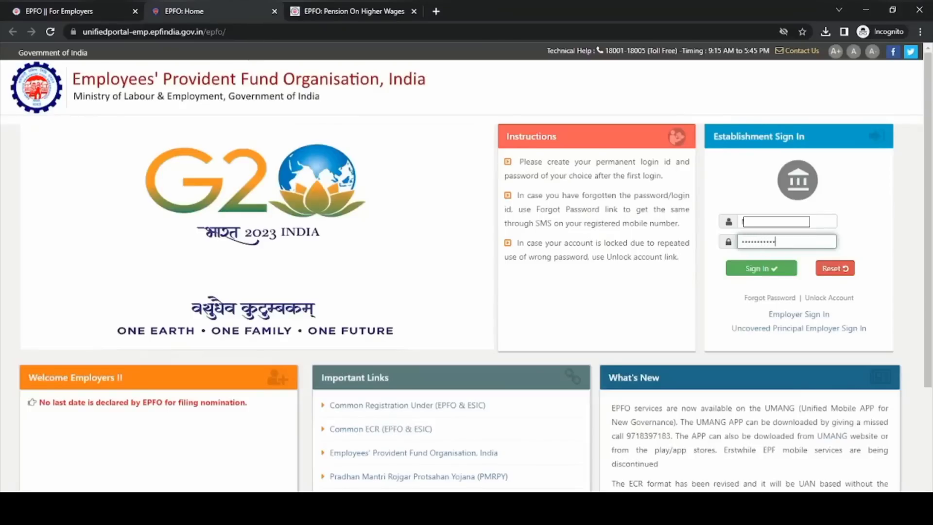
Sign in to the employer portal and open APPROVE POHW REQUEST from the Member menu.
key(Return)
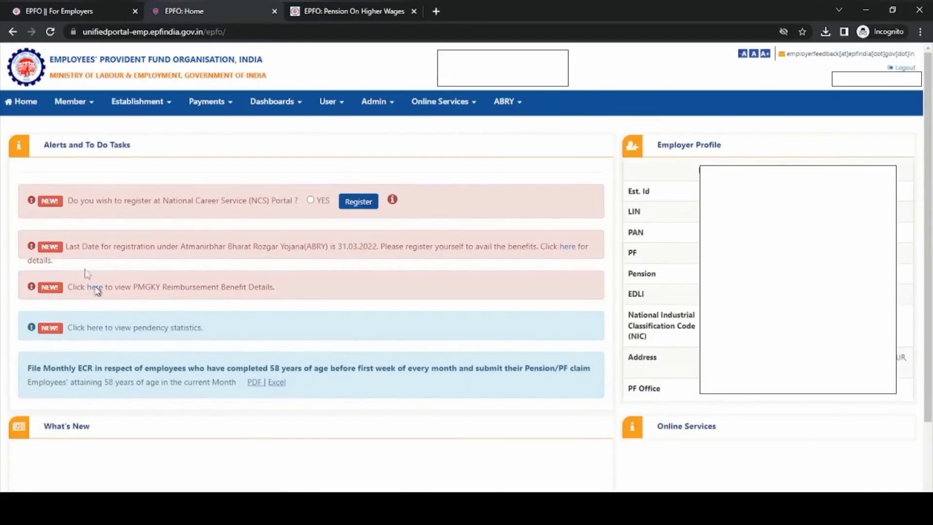
click(92, 103)
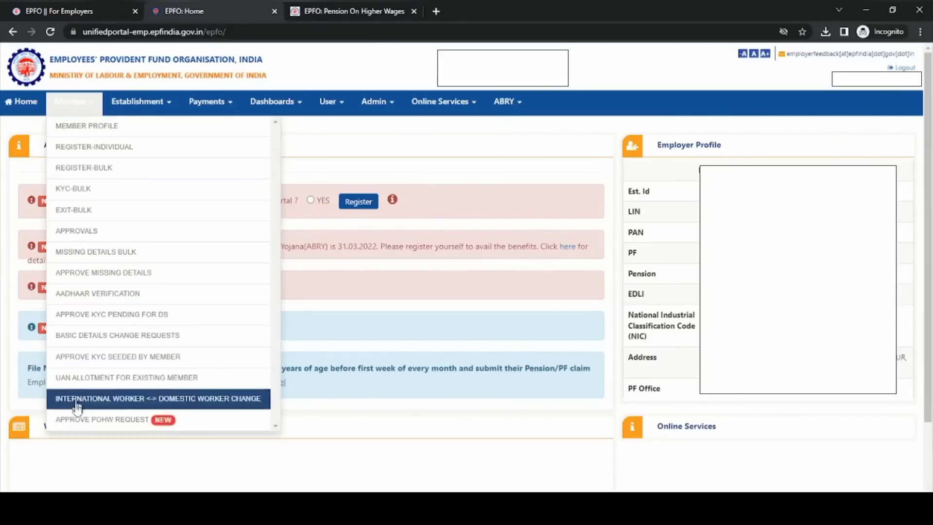
click(120, 421)
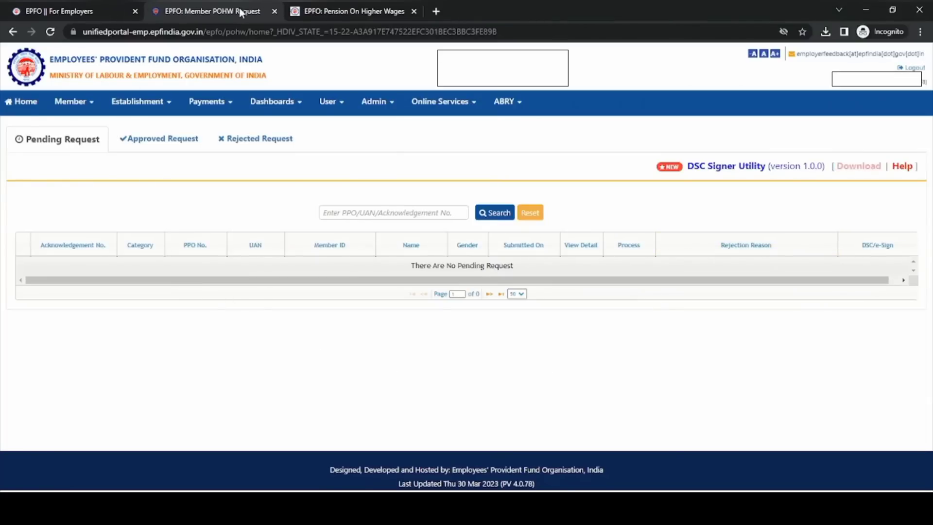
Confirm the employer's Rejected Request tab lists none, then return to the Joint Option Form.
click(334, 11)
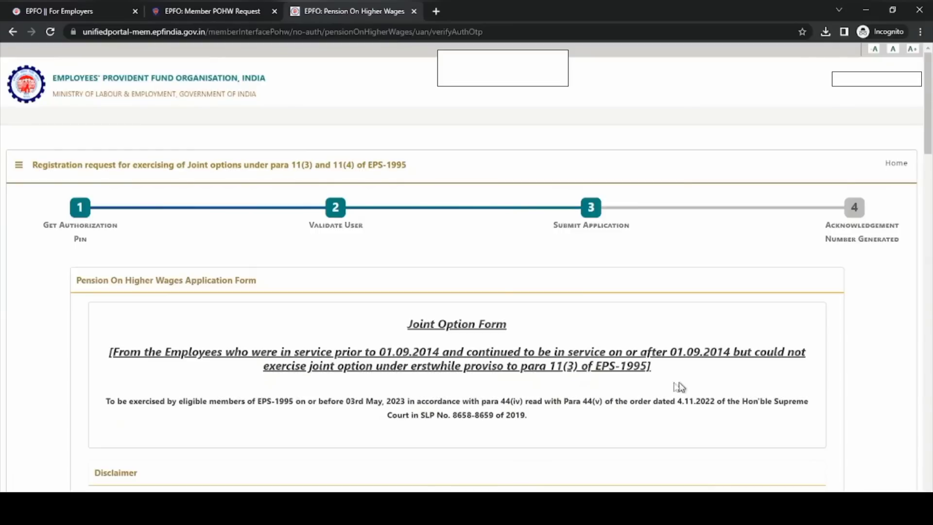
click(220, 11)
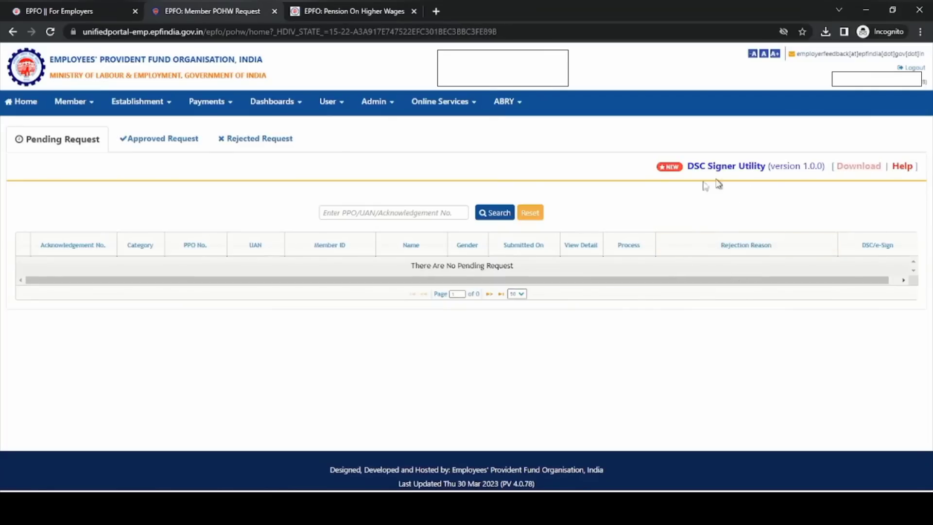
click(264, 144)
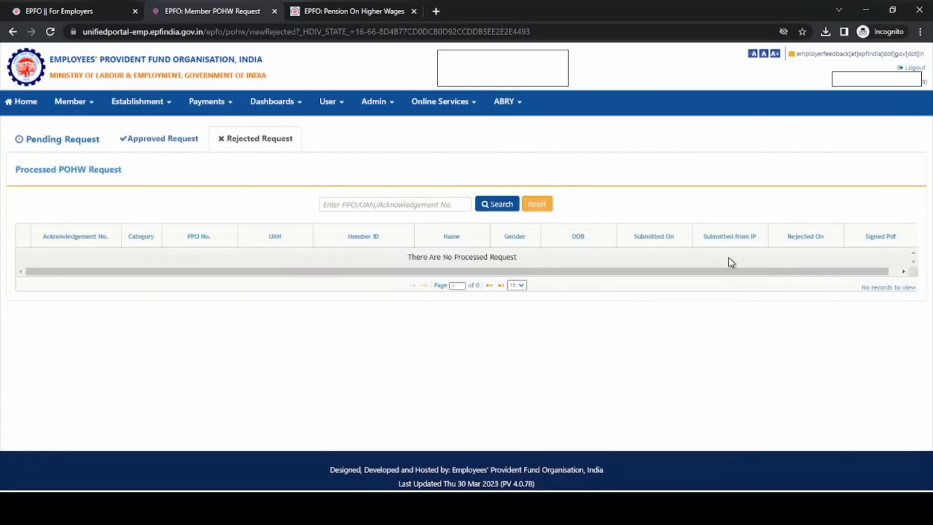
click(326, 13)
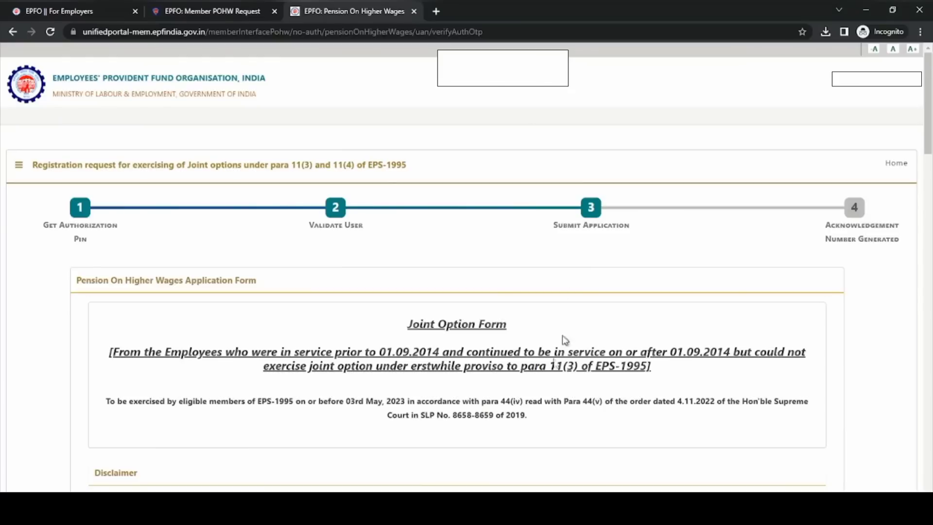